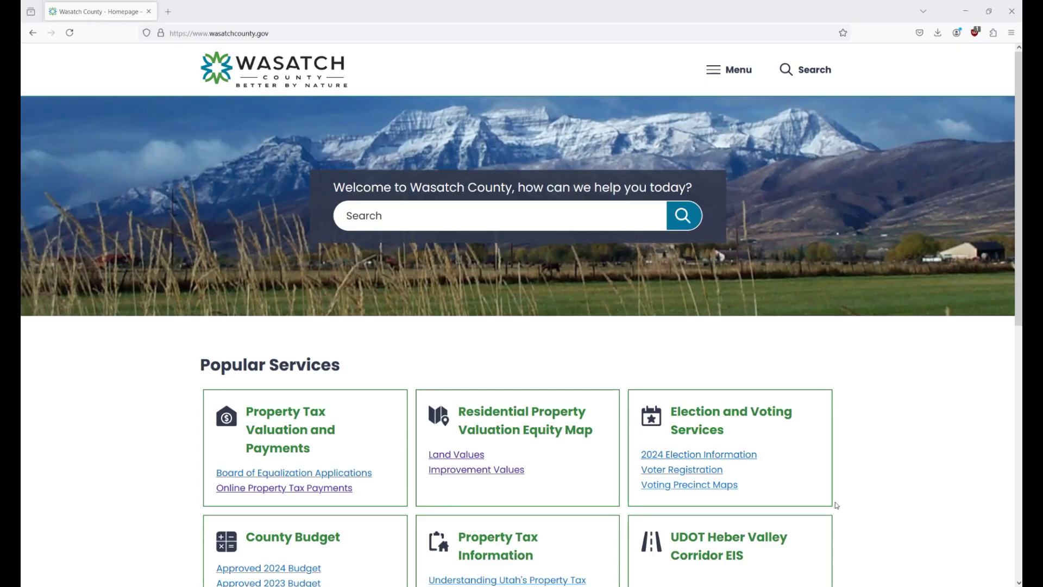
Go to Information Lookup Services through the site menu's Services section.
{"action": "left_click", "coordinate": [731, 71]}
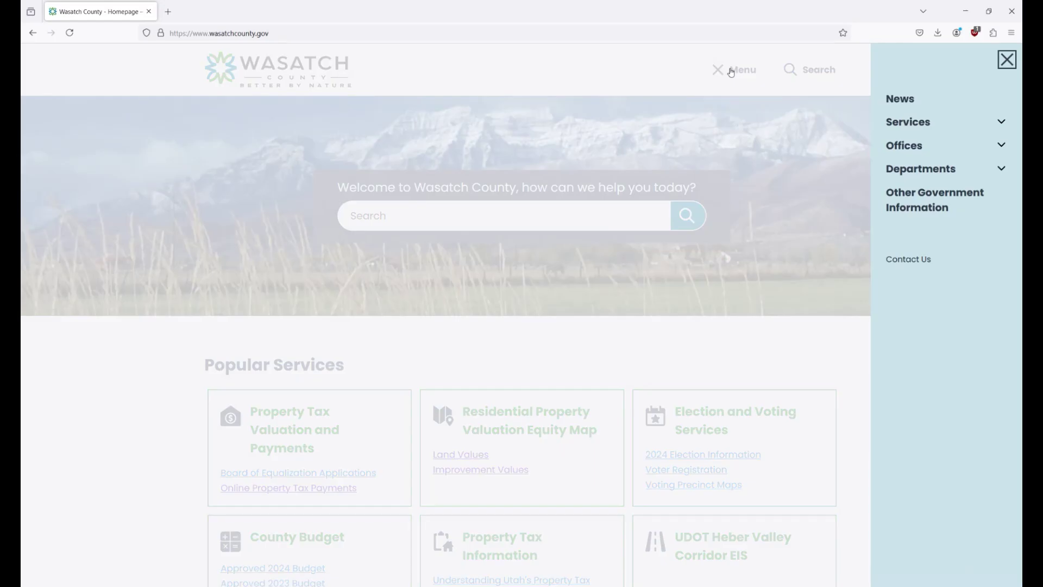
{"action": "left_click", "coordinate": [1002, 122]}
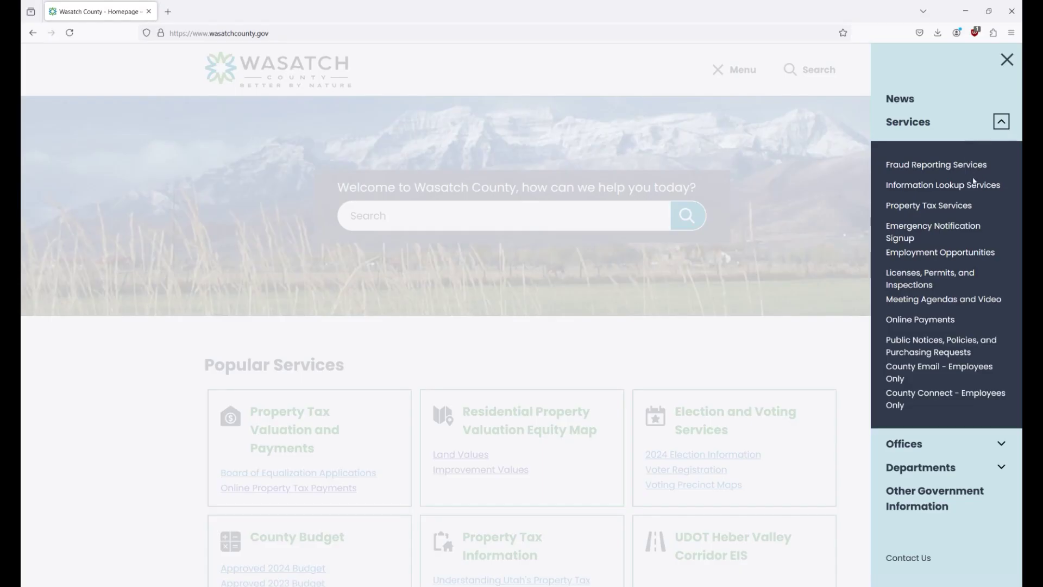
{"action": "left_click", "coordinate": [954, 186]}
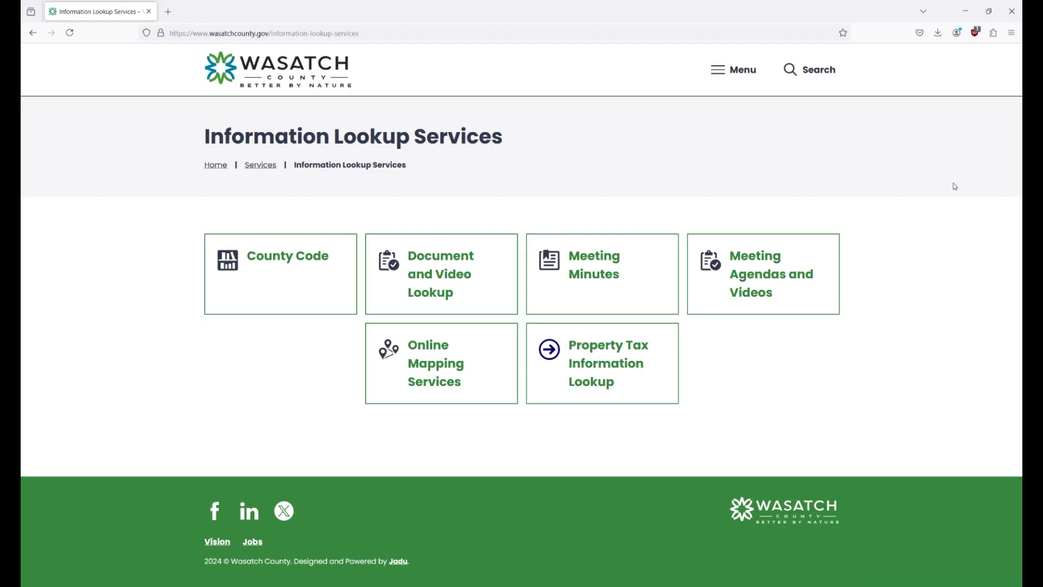
Open the Document and Video Lookup search and show its search-type list.
{"action": "left_click", "coordinate": [425, 261]}
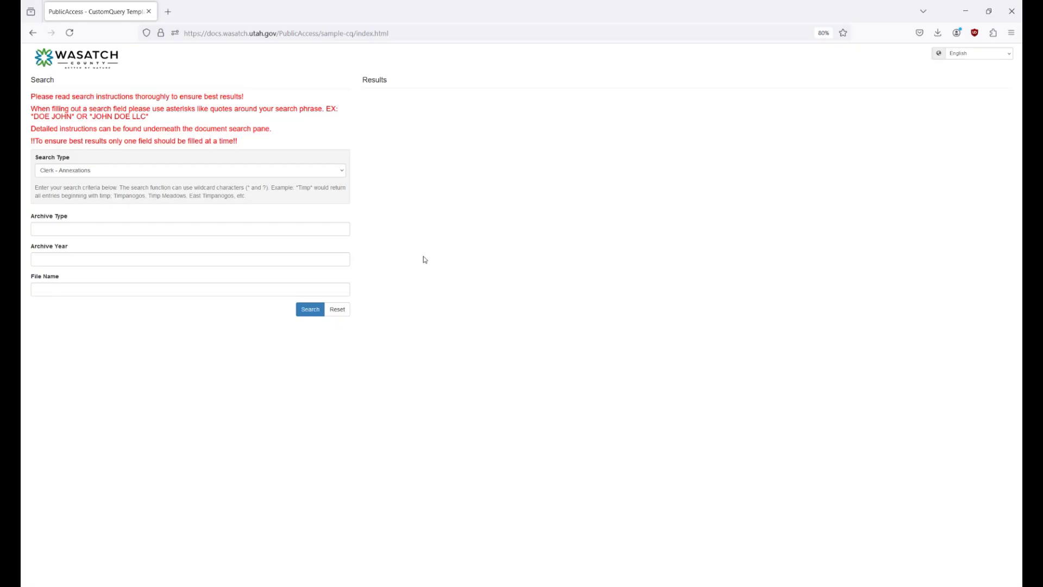
{"action": "left_click", "coordinate": [341, 169]}
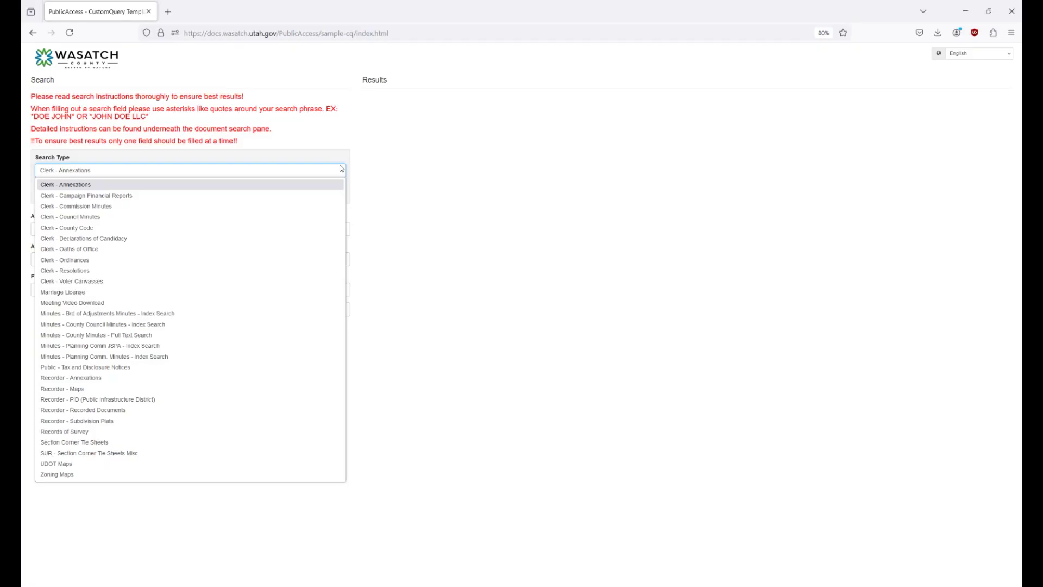
Choose Recorder - Recorded Documents as the PublicAccess search type.
{"action": "left_click", "coordinate": [106, 410]}
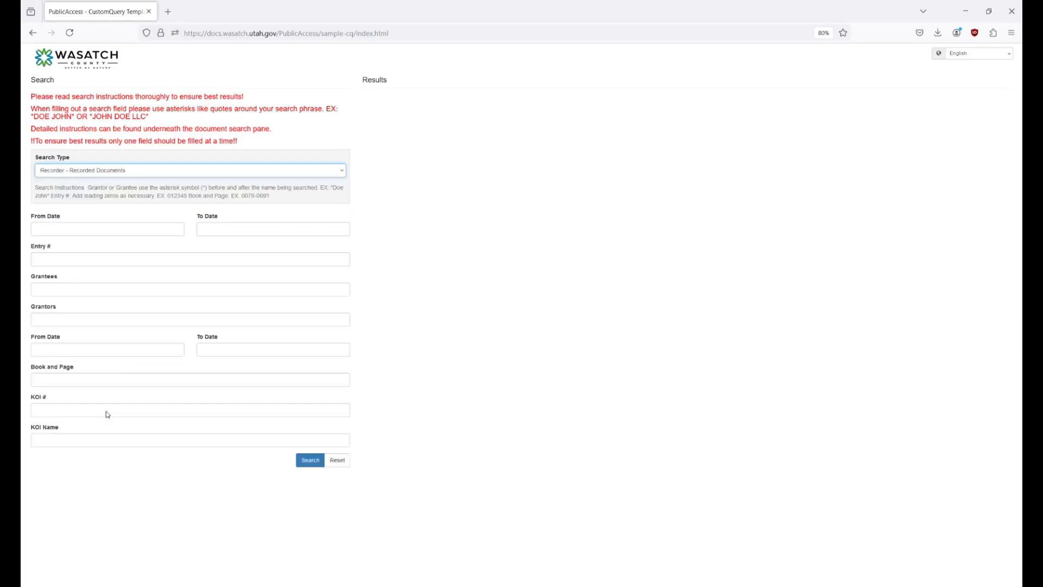
{"action": "left_click", "coordinate": [436, 275]}
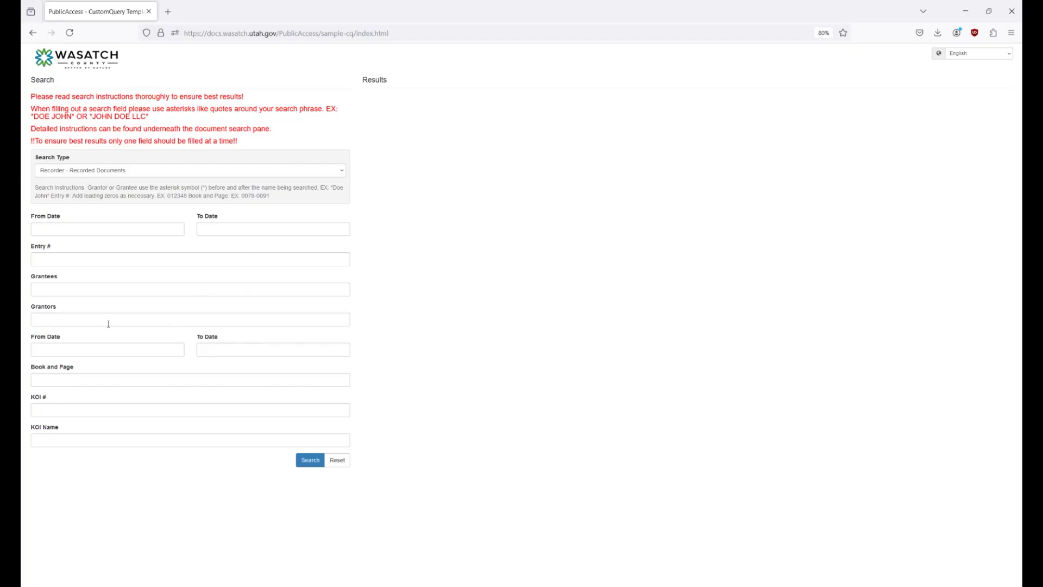
Search Grantees for *DOE*, then place the cursor before the trailing asterisk.
{"action": "left_click", "coordinate": [89, 289]}
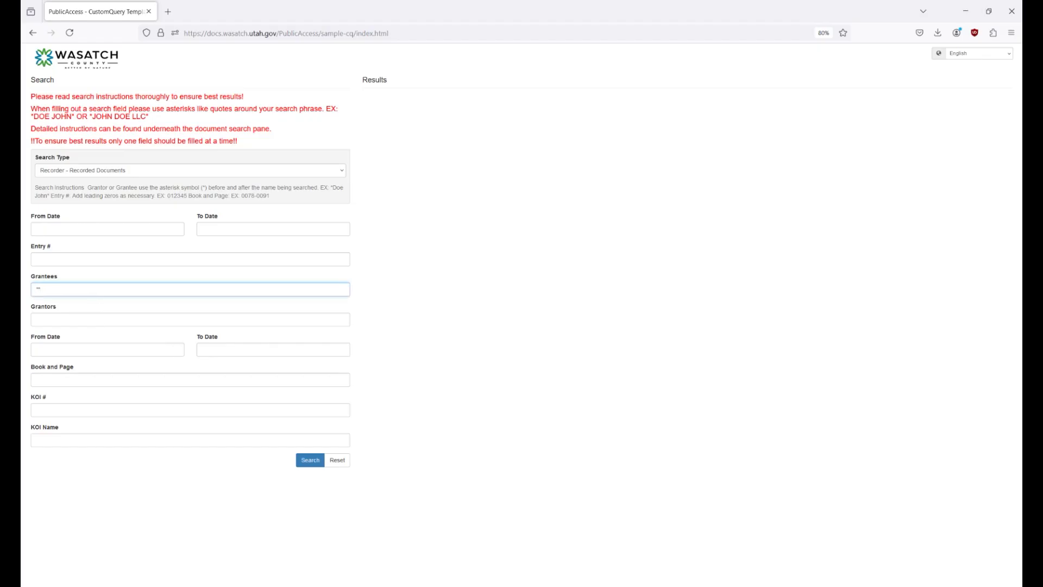
{"action": "type", "text": "DOE"}
{"action": "left_click", "coordinate": [310, 460]}
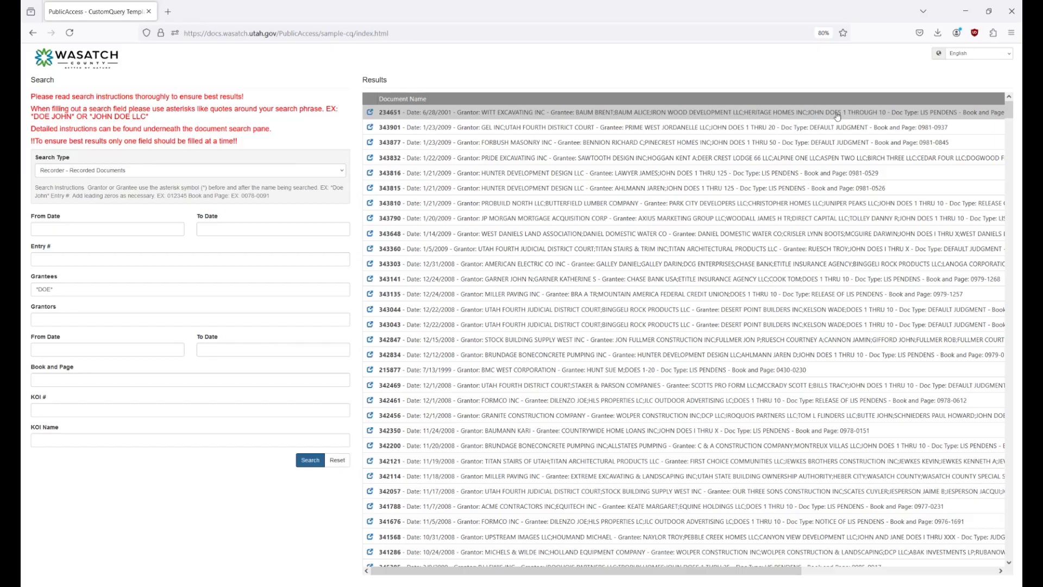
{"action": "double_click", "coordinate": [50, 289]}
{"action": "left_click", "coordinate": [60, 288]}
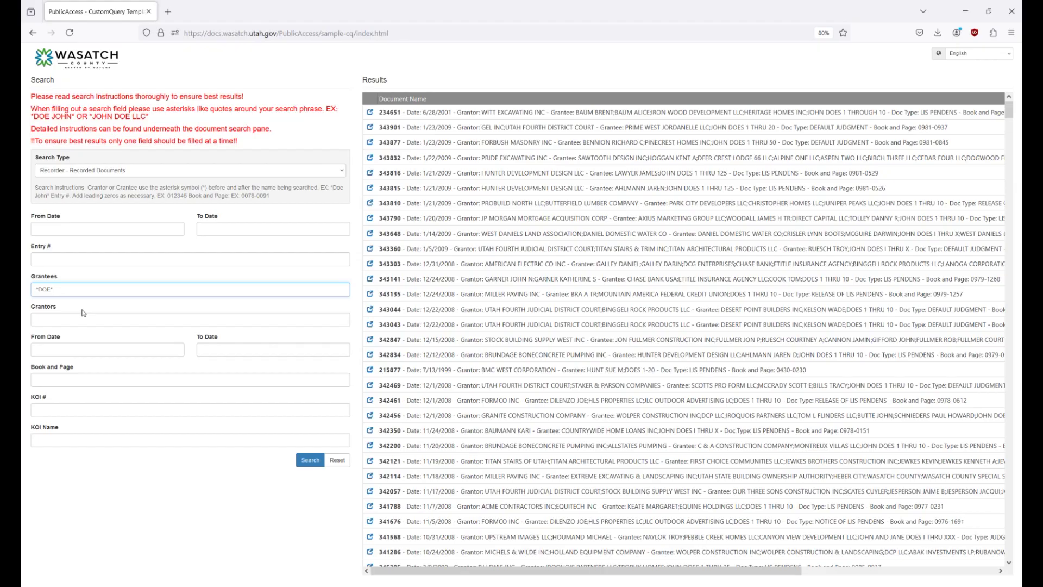
{"action": "key", "text": "Left"}
Change the grantee term to *SMITH JOHN* and search, listing twelve recorded documents.
{"action": "key", "text": "BackSpace"}
{"action": "key", "text": "BackSpace"}
{"action": "key", "text": "BackSpace"}
{"action": "type", "text": "SM"}
{"action": "type", "text": "JOHN"}
{"action": "left_click", "coordinate": [310, 460]}
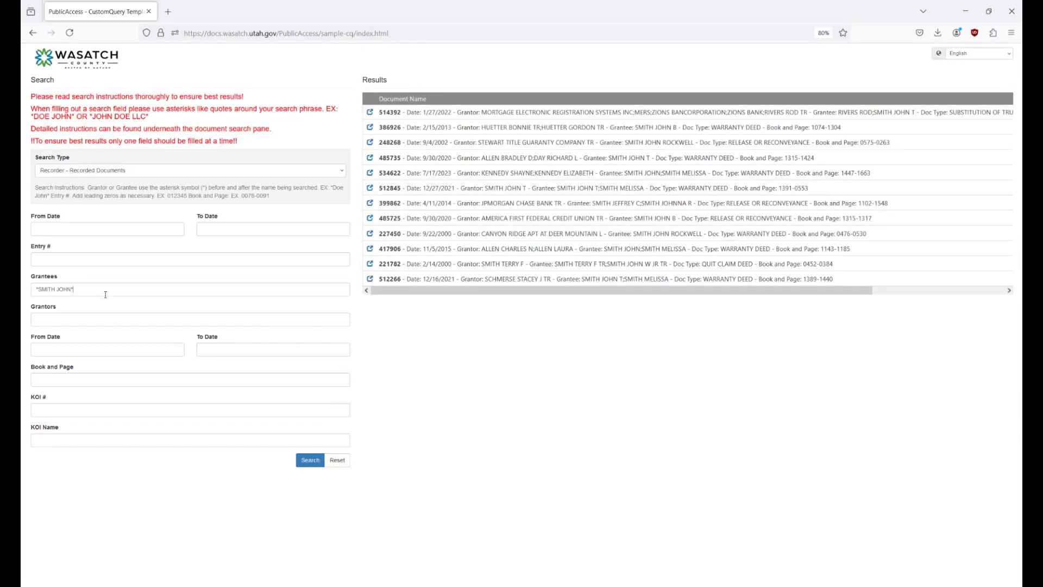
{"action": "left_click", "coordinate": [104, 294]}
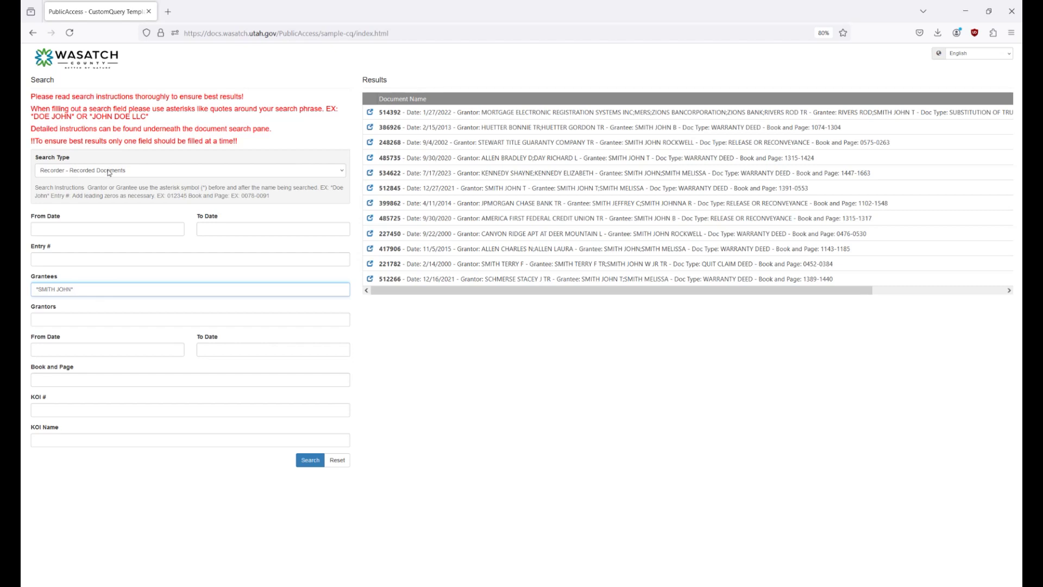
{"action": "left_click", "coordinate": [108, 170]}
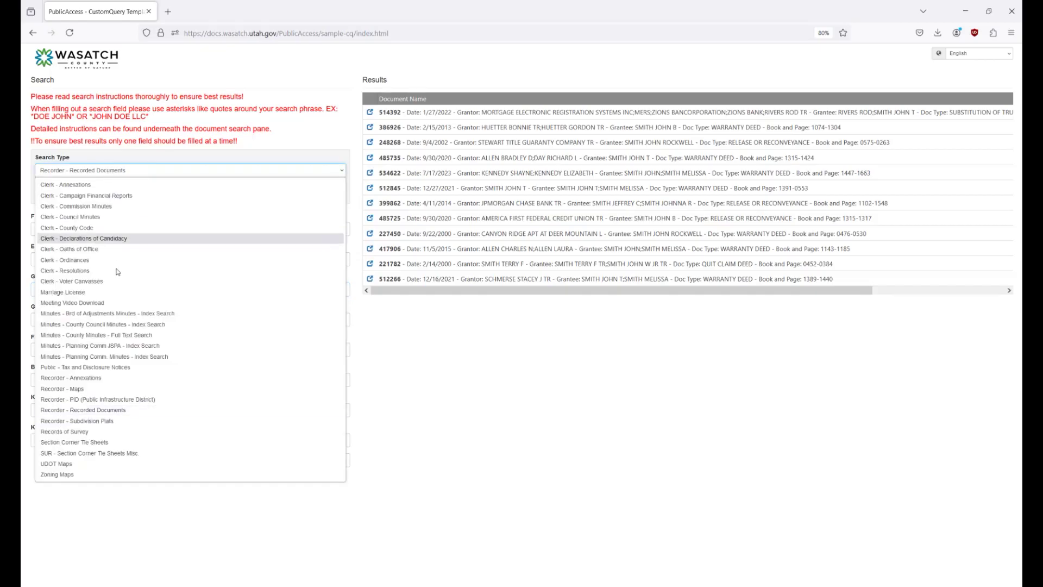
Switch to Meeting Video Download and set the start date to 08/04/2024.
{"action": "left_click", "coordinate": [94, 304]}
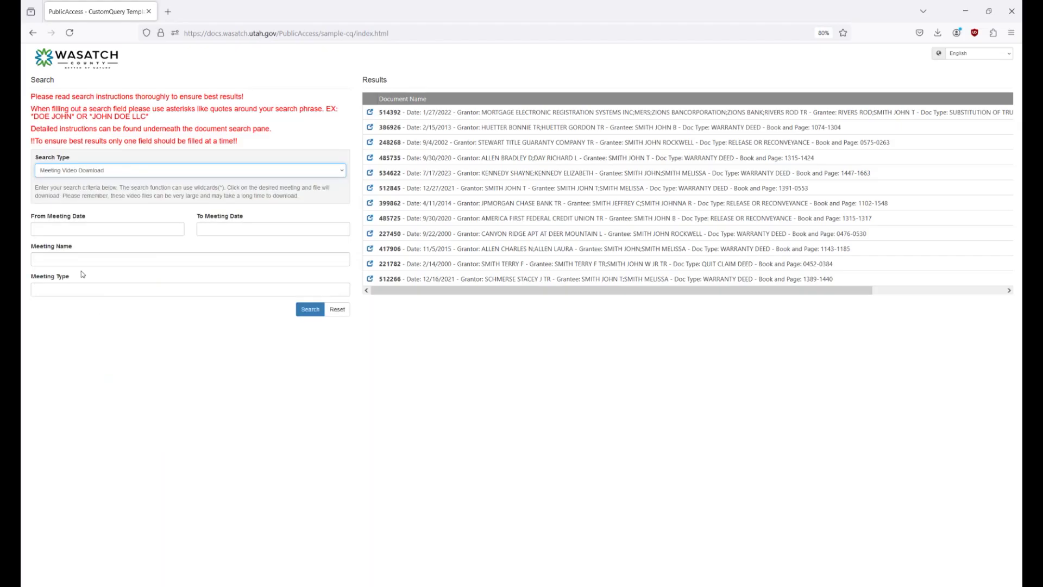
{"action": "left_click", "coordinate": [67, 226]}
{"action": "left_click", "coordinate": [37, 243]}
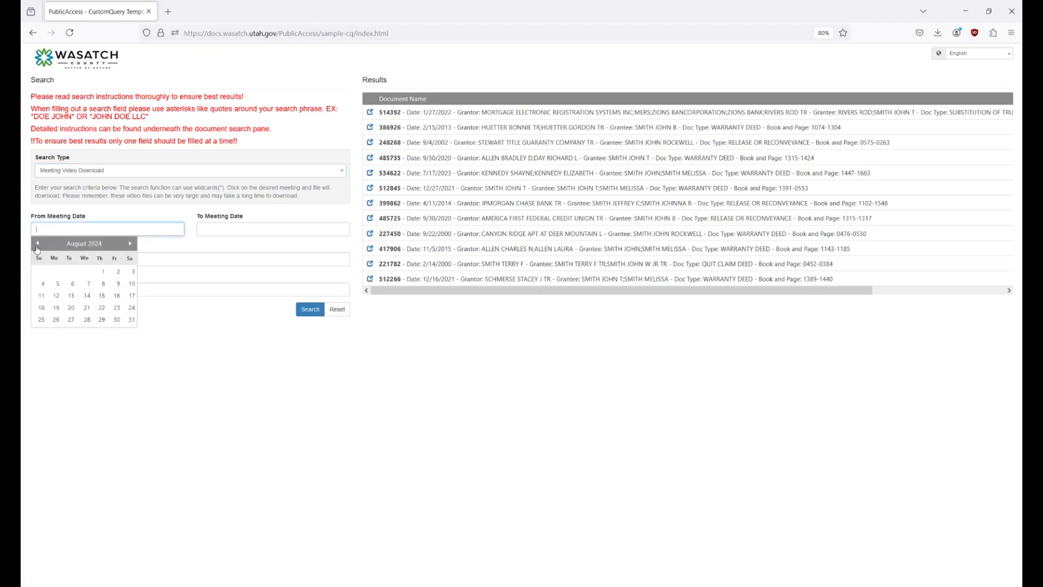
{"action": "left_click", "coordinate": [42, 283]}
Set the end date to 09/26/2024 and run the meeting video search.
{"action": "left_click", "coordinate": [272, 228]}
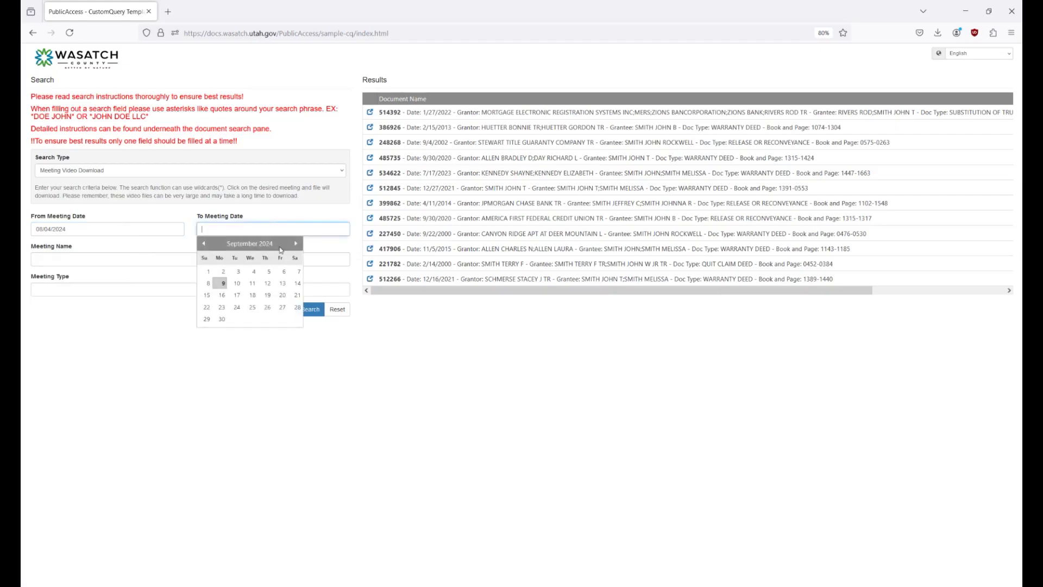
{"action": "left_click", "coordinate": [265, 307]}
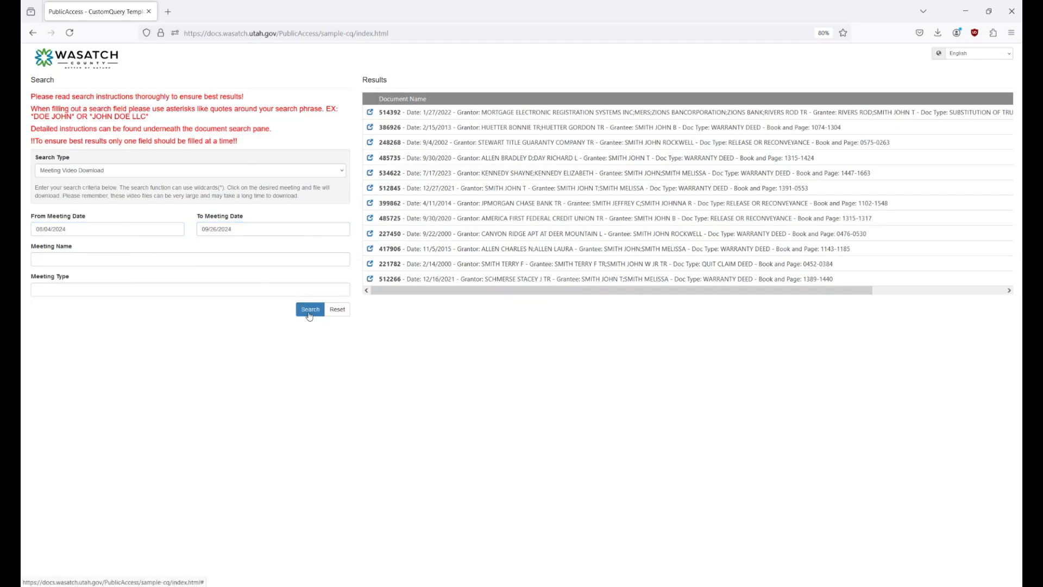
{"action": "left_click", "coordinate": [309, 308]}
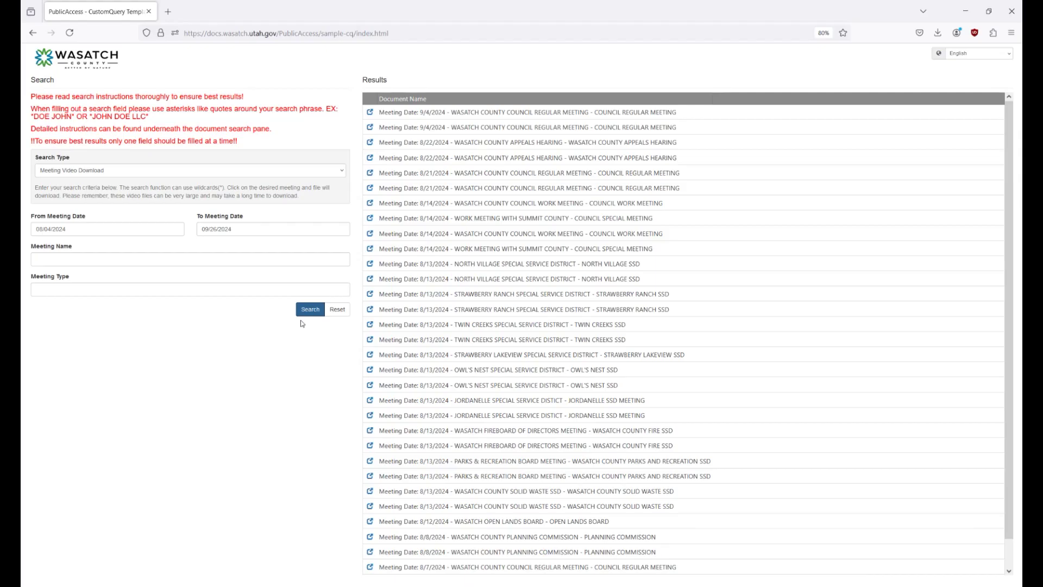
Download the 9/4/2024 council regular meeting video and dismiss the downloads list.
{"action": "left_click", "coordinate": [449, 112]}
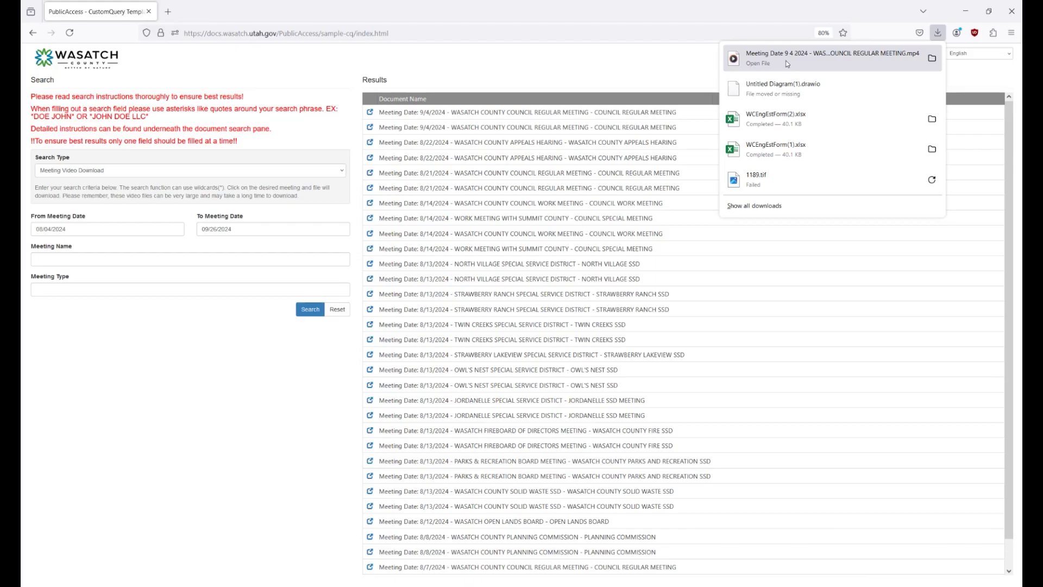
{"action": "left_click", "coordinate": [599, 69]}
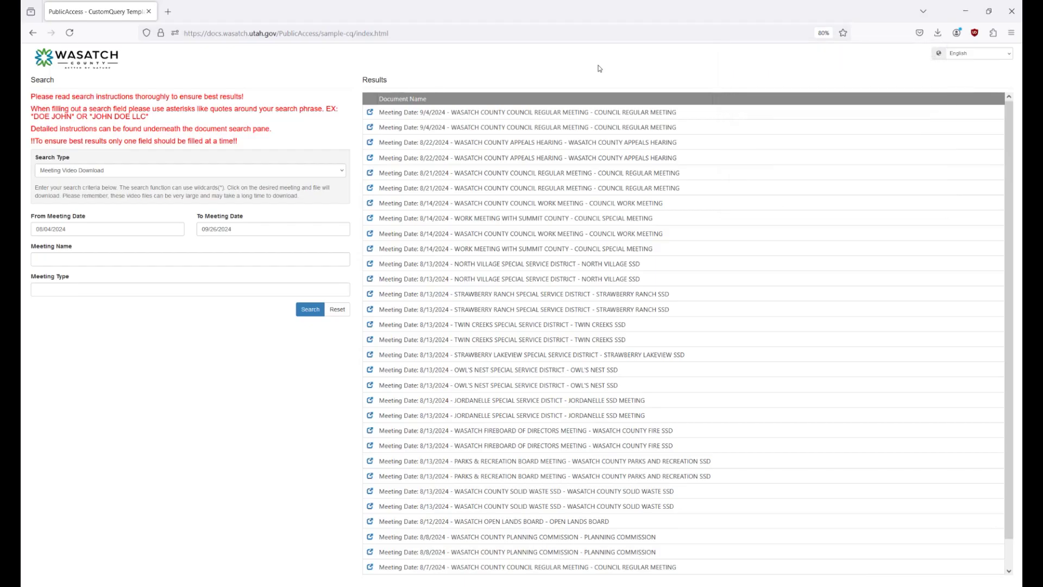